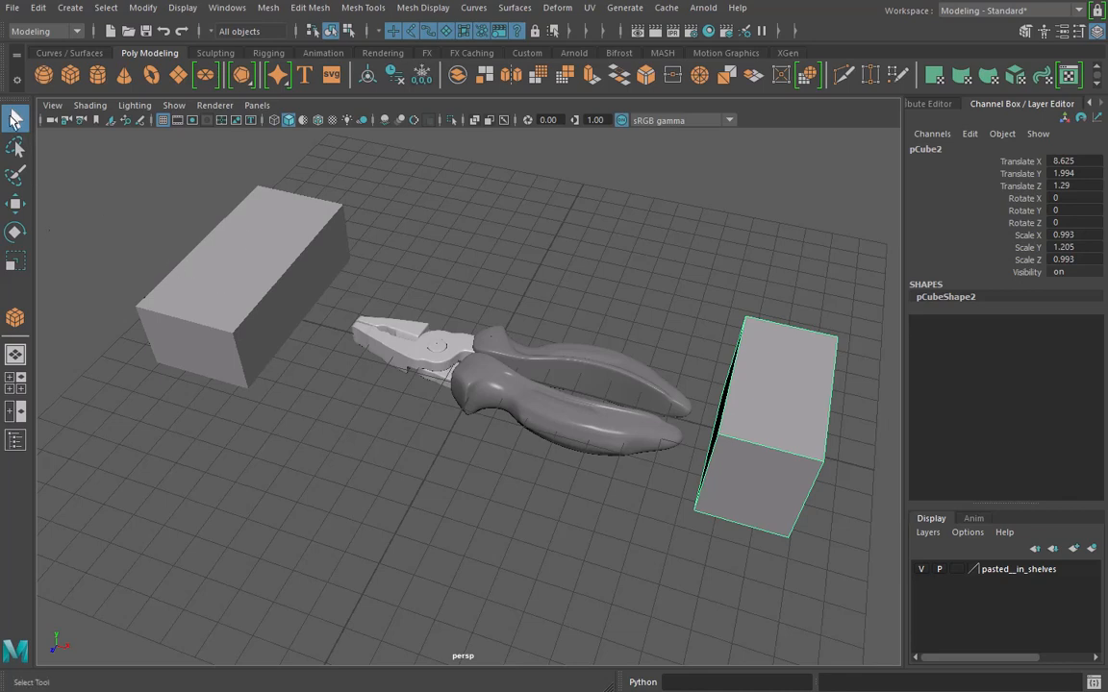
Box-select each box separately, then select all boxes and pliers parts together and clear the selection
drag(219, 207, 104, 468)
drag(798, 279, 746, 548)
drag(272, 234, 188, 442)
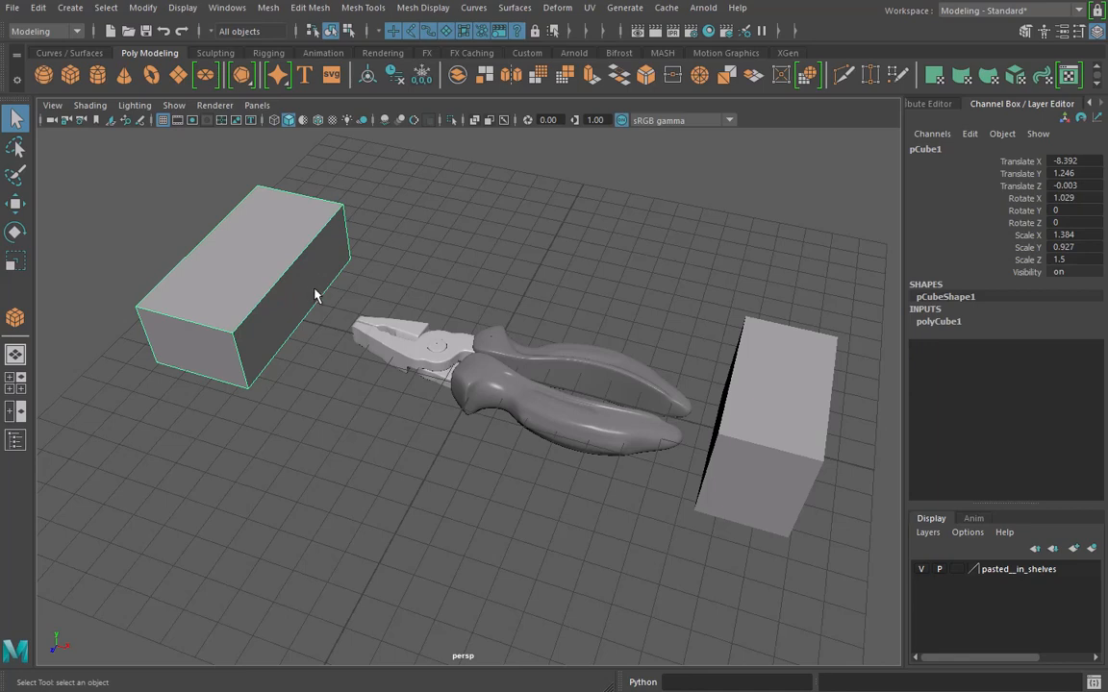
drag(422, 198, 175, 252)
click(417, 266)
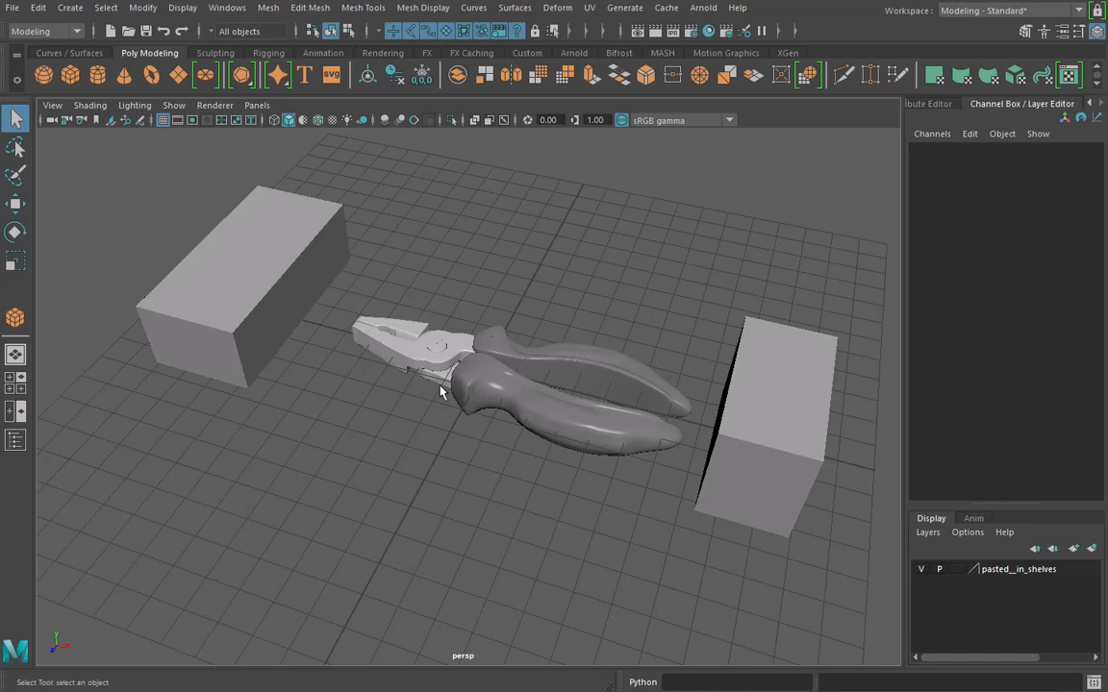
drag(863, 217, 126, 589)
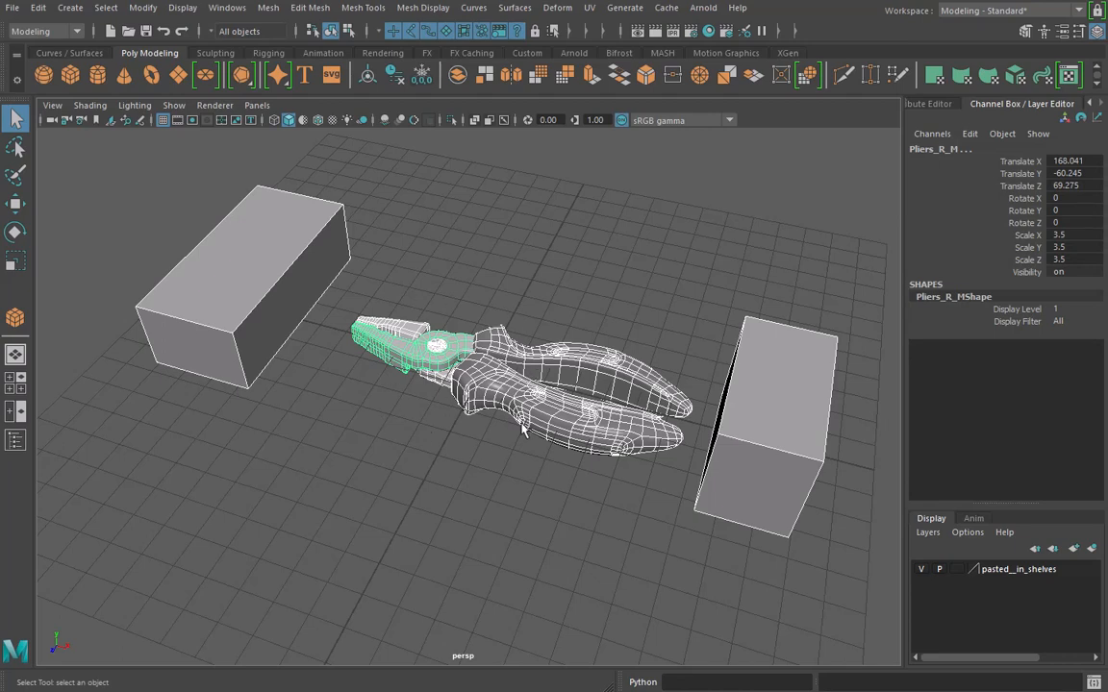
click(406, 490)
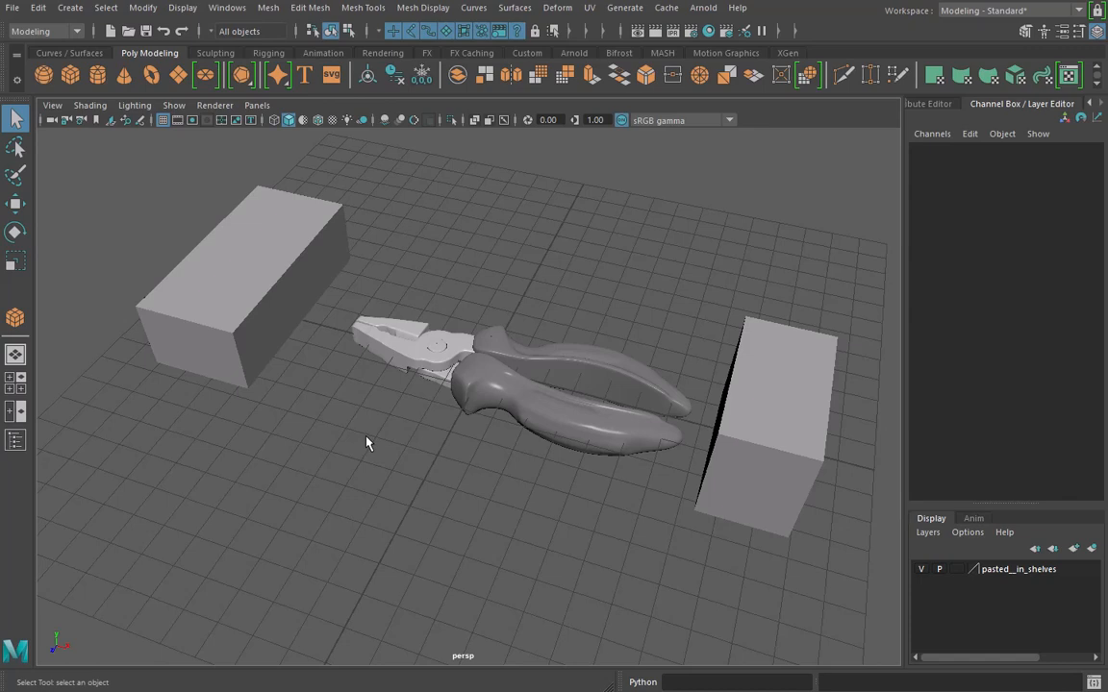
Add both boxes and the pliers parts to one selection, and remove the pliers parts again before deselecting everything
click(255, 271)
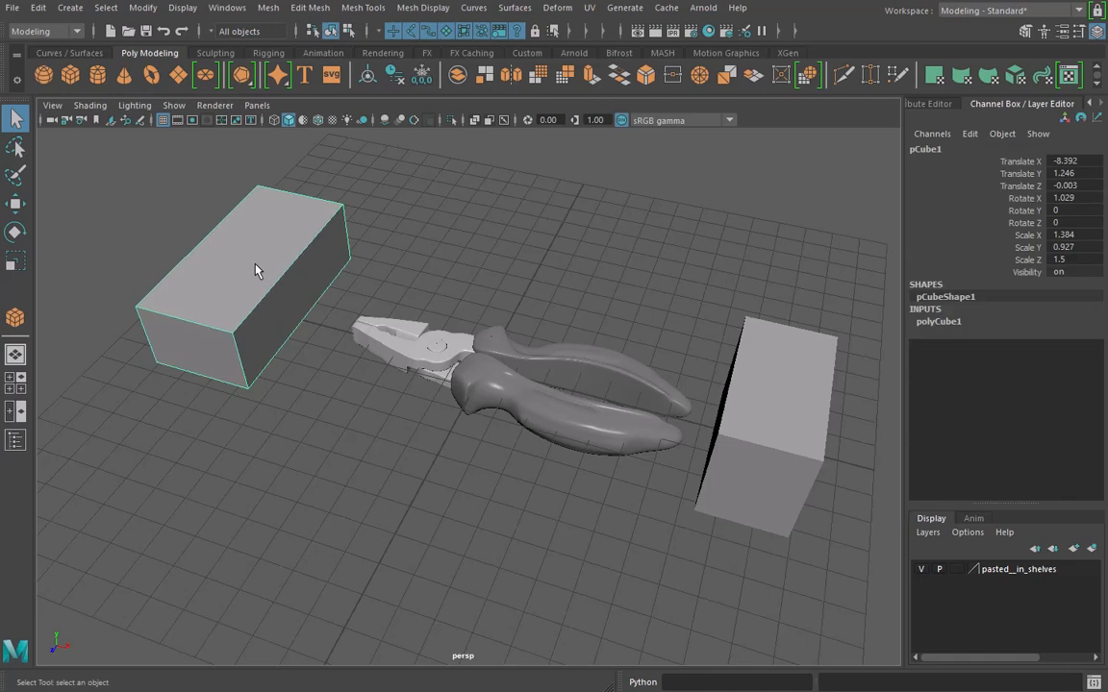
click(817, 361)
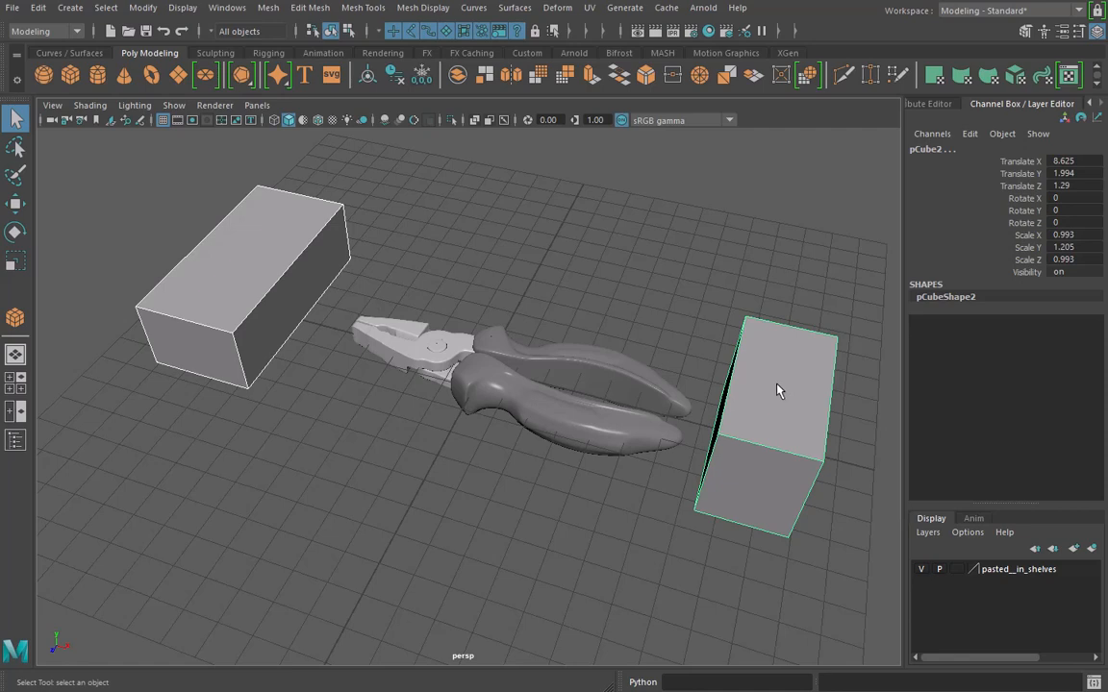
click(598, 368)
click(507, 375)
drag(403, 316, 358, 390)
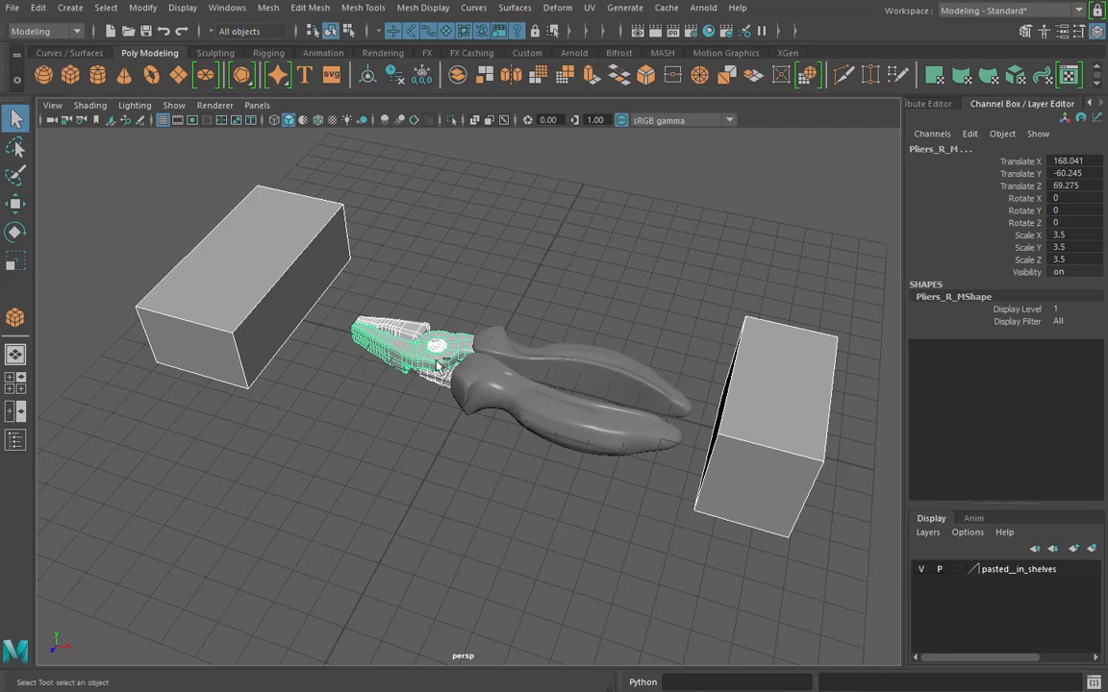
click(386, 319)
ctrl+click(397, 320)
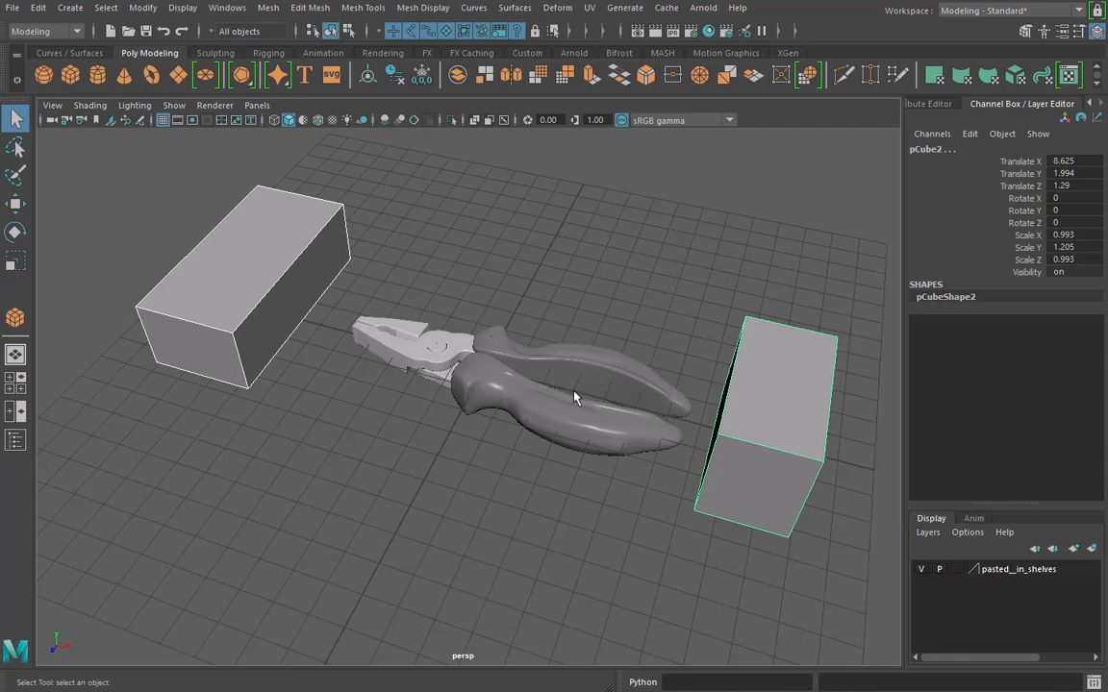
click(363, 483)
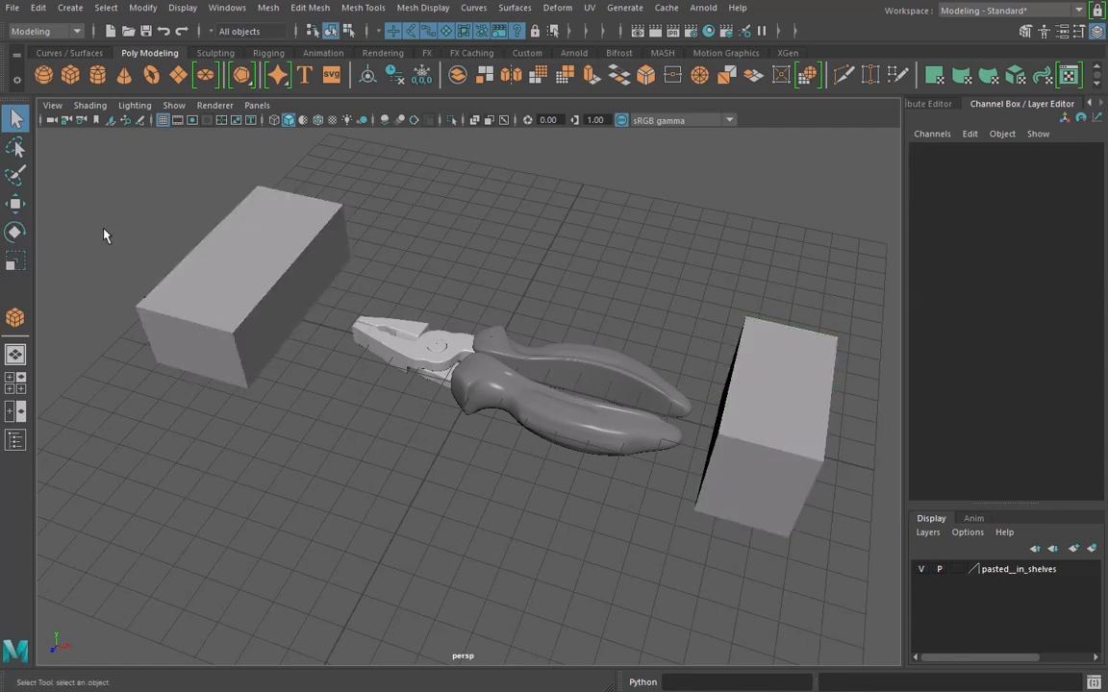
Select all the pliers parts with the Lasso tool, leaving both boxes out
click(15, 147)
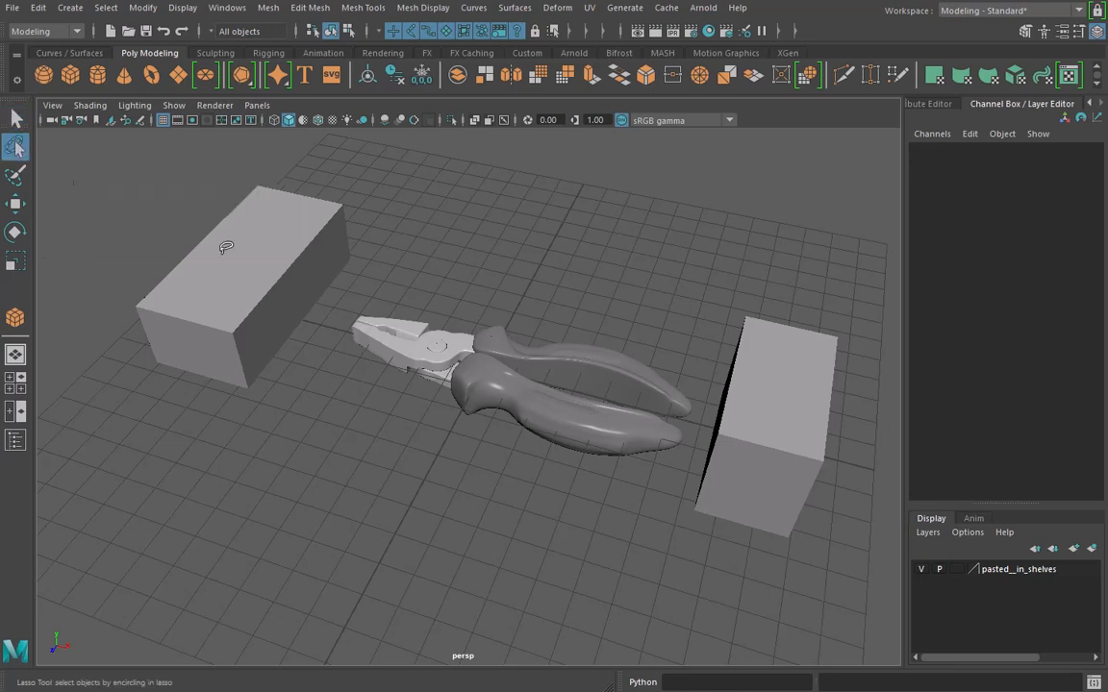
mouse_move(721, 237)
mouse_down()
mouse_move(646, 428)
mouse_move(784, 252)
mouse_move(726, 248)
mouse_up()
mouse_move(346, 166)
mouse_down()
mouse_move(173, 235)
mouse_move(481, 230)
mouse_move(366, 166)
mouse_up()
click(317, 452)
mouse_move(696, 379)
mouse_down()
mouse_move(464, 277)
mouse_move(328, 324)
mouse_move(507, 468)
mouse_move(635, 450)
mouse_move(684, 415)
mouse_move(699, 371)
mouse_up()
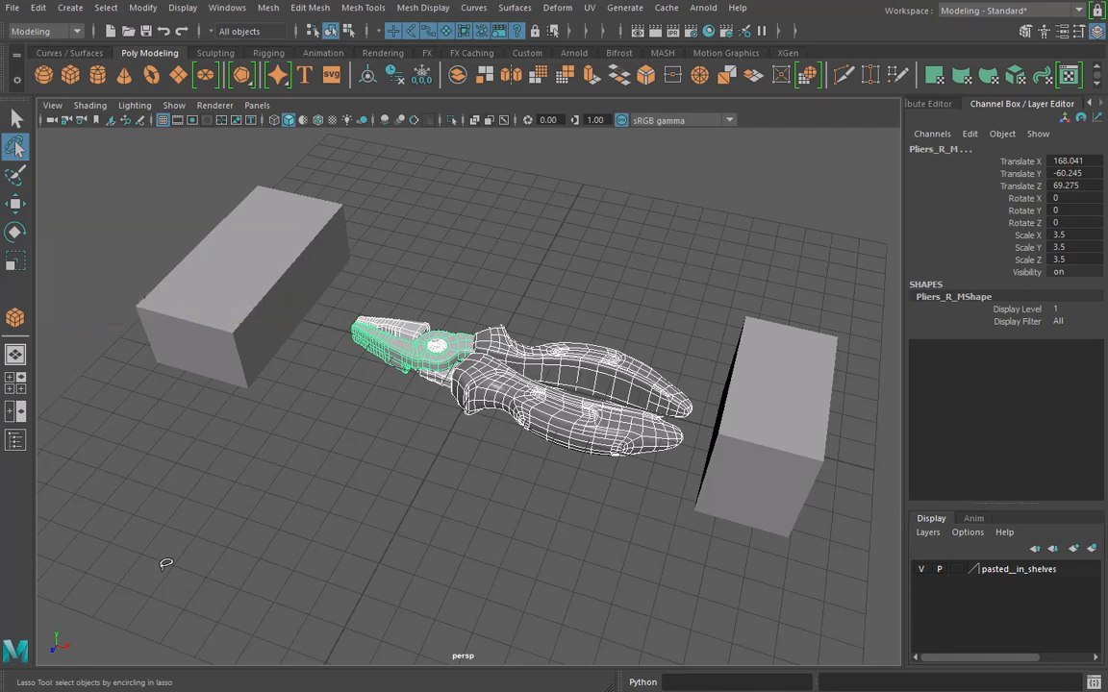
Move the pCube1 box near the jaws along its axes to about X -7.982, Y 1.168, Z 0.329
click(15, 205)
click(231, 289)
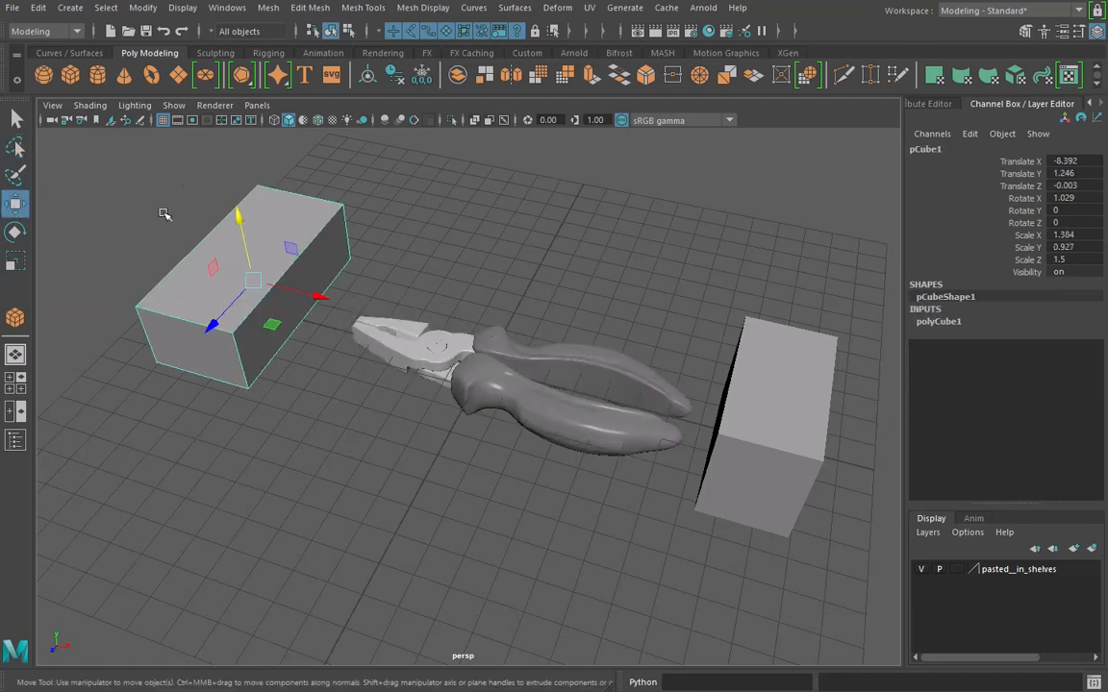
click(253, 281)
drag(323, 299, 266, 257)
drag(151, 233, 325, 315)
drag(252, 220, 229, 183)
mouse_move(219, 309)
mouse_down()
mouse_move(192, 329)
mouse_move(219, 304)
mouse_up()
mouse_move(247, 207)
mouse_down()
mouse_move(240, 198)
mouse_move(250, 225)
mouse_up()
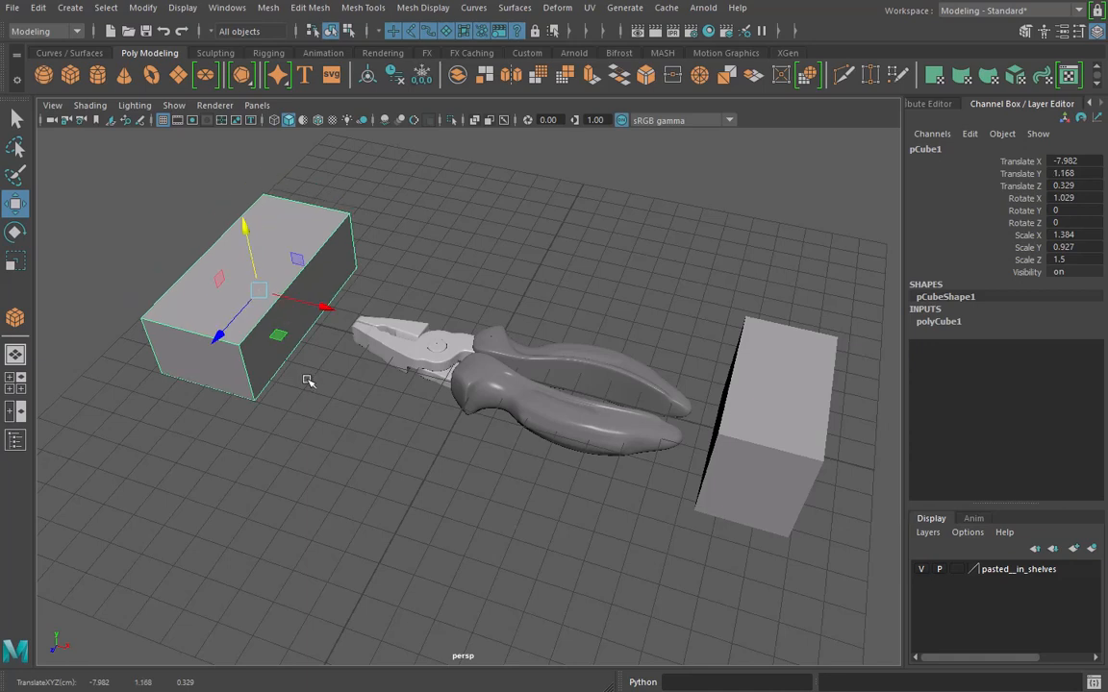
Try raising the rear pliers handle about 3.87 units along Y, and undo the move
click(588, 358)
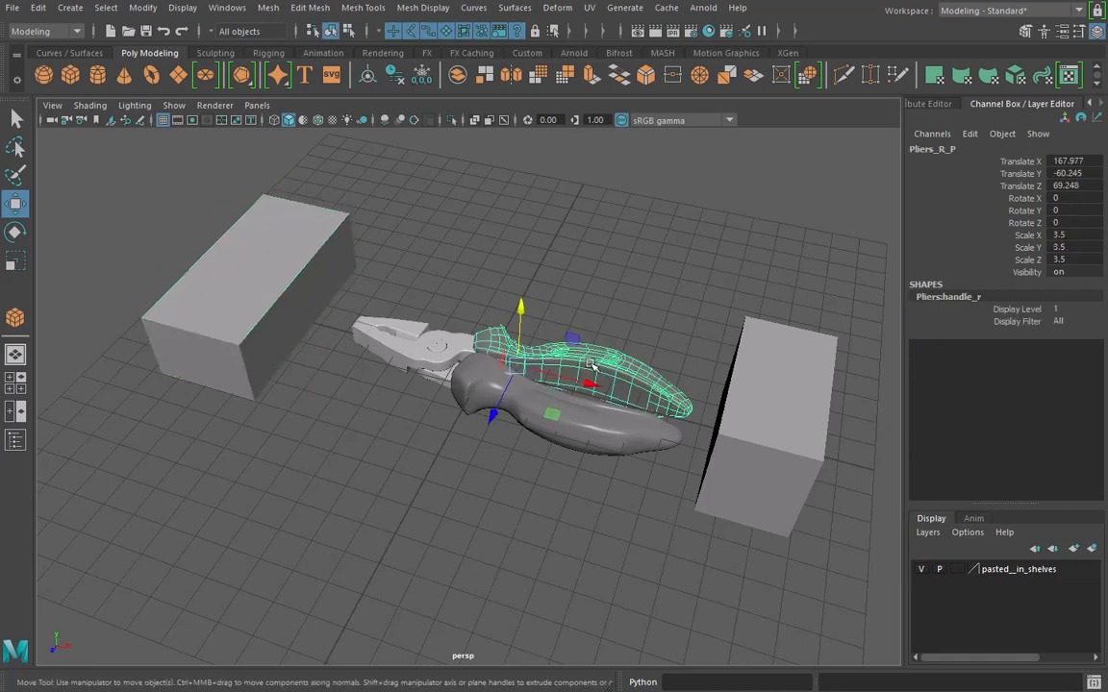
drag(520, 316, 539, 227)
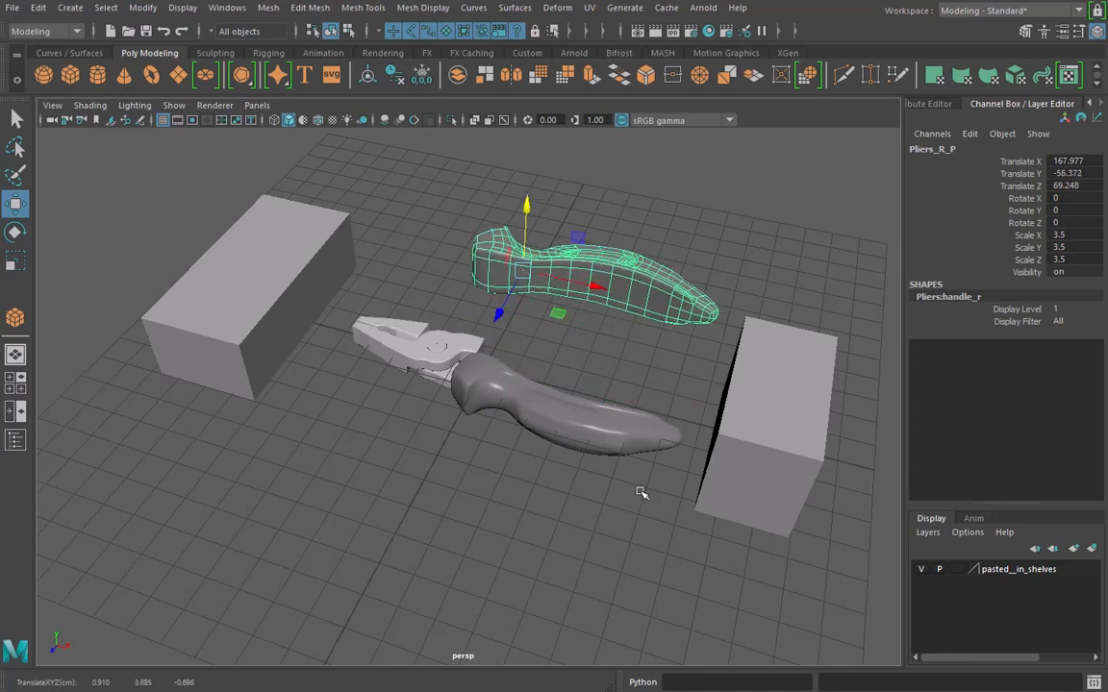
key(ctrl+z)
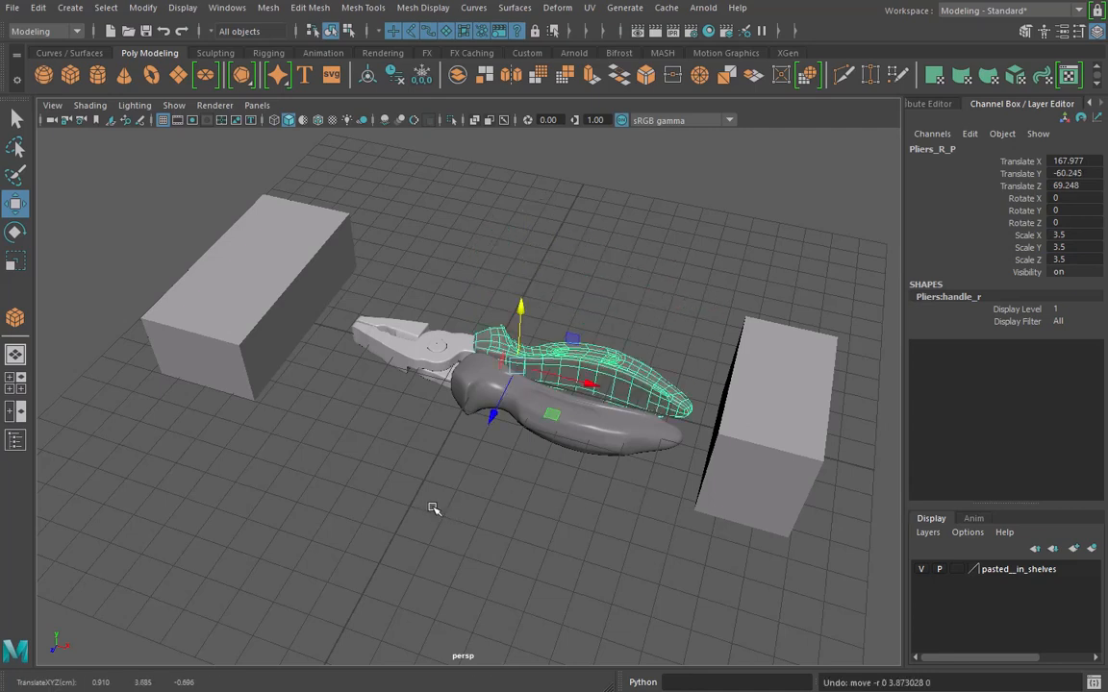
Try moving the pCube1 box freely and within the XY plane, undoing each move
click(273, 332)
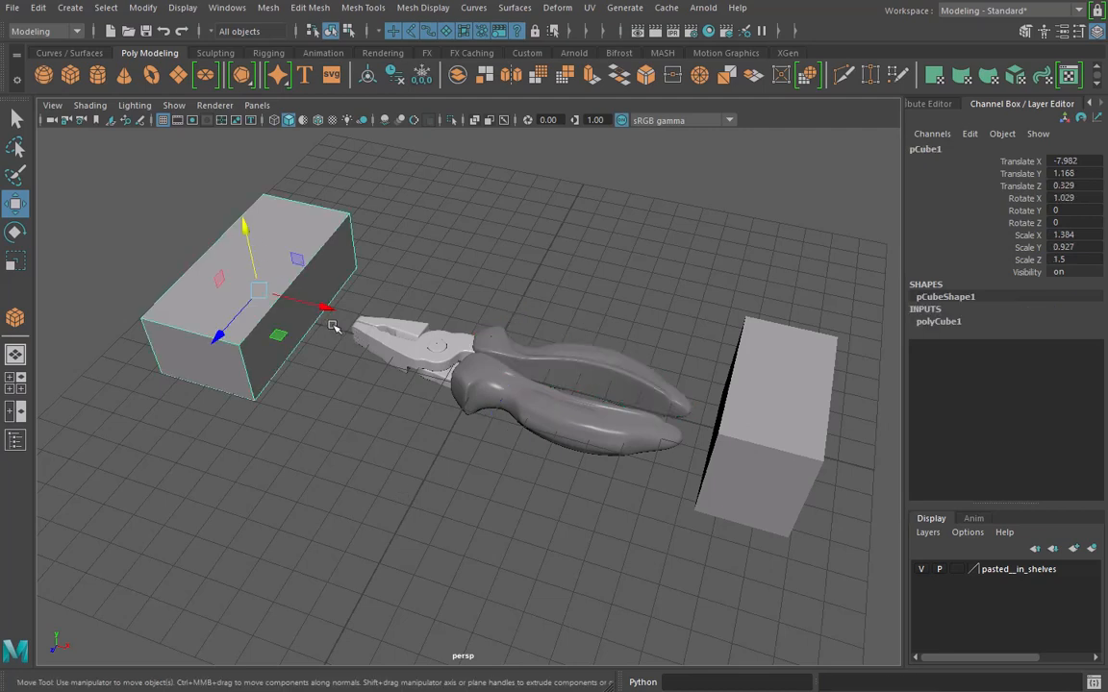
click(258, 291)
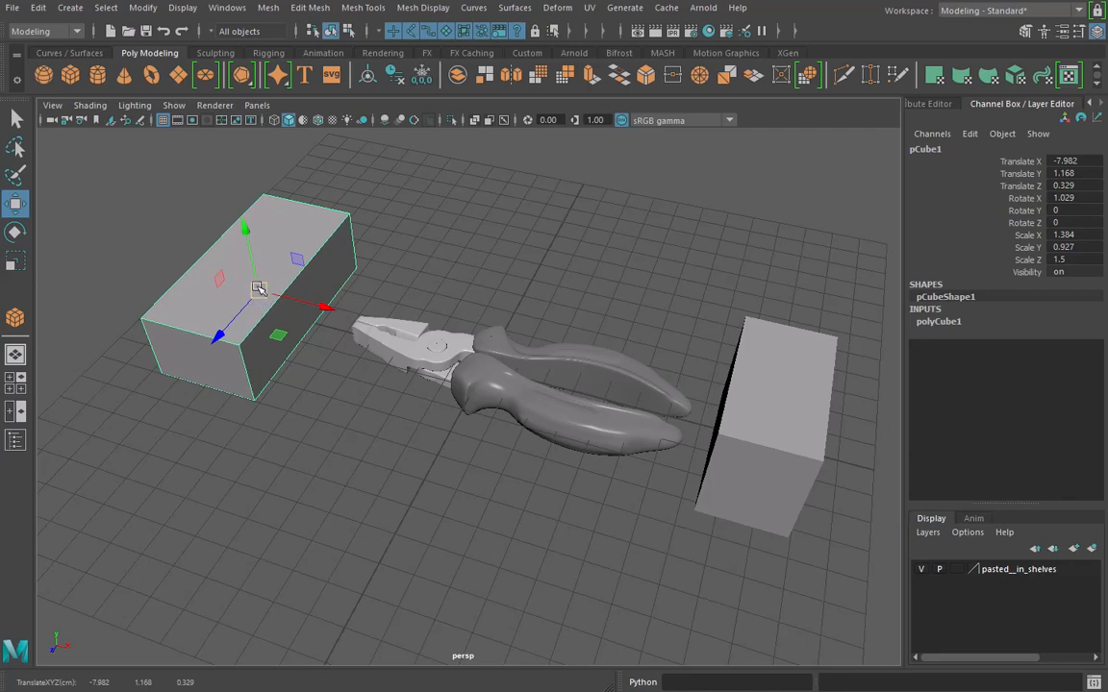
drag(259, 291, 246, 268)
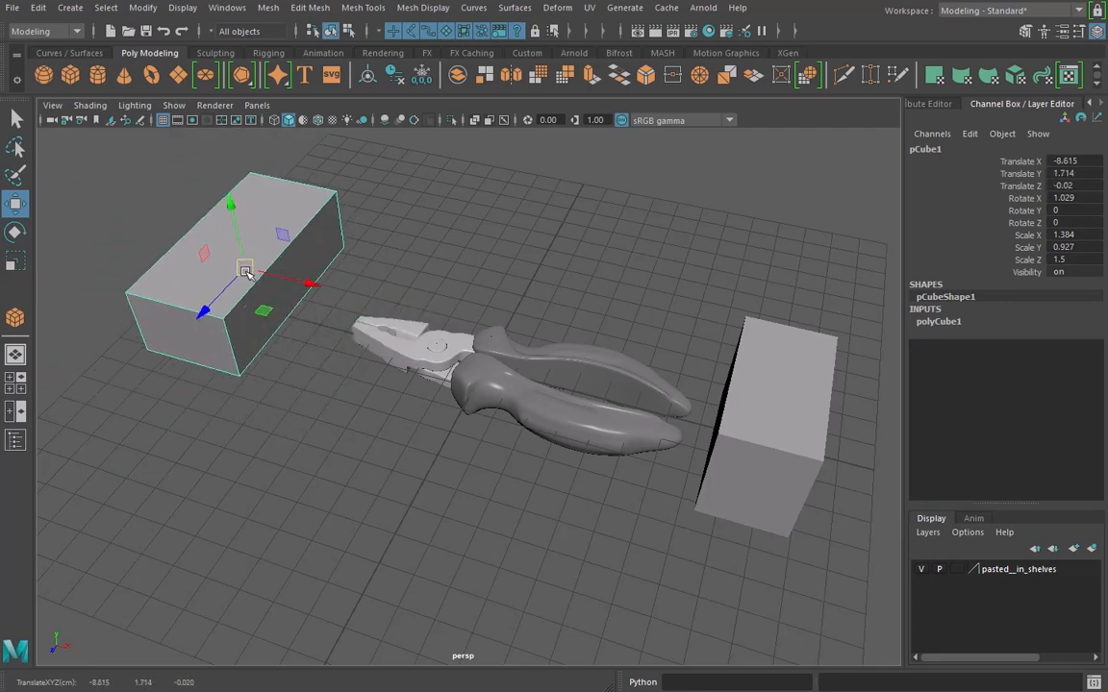
key(ctrl+z)
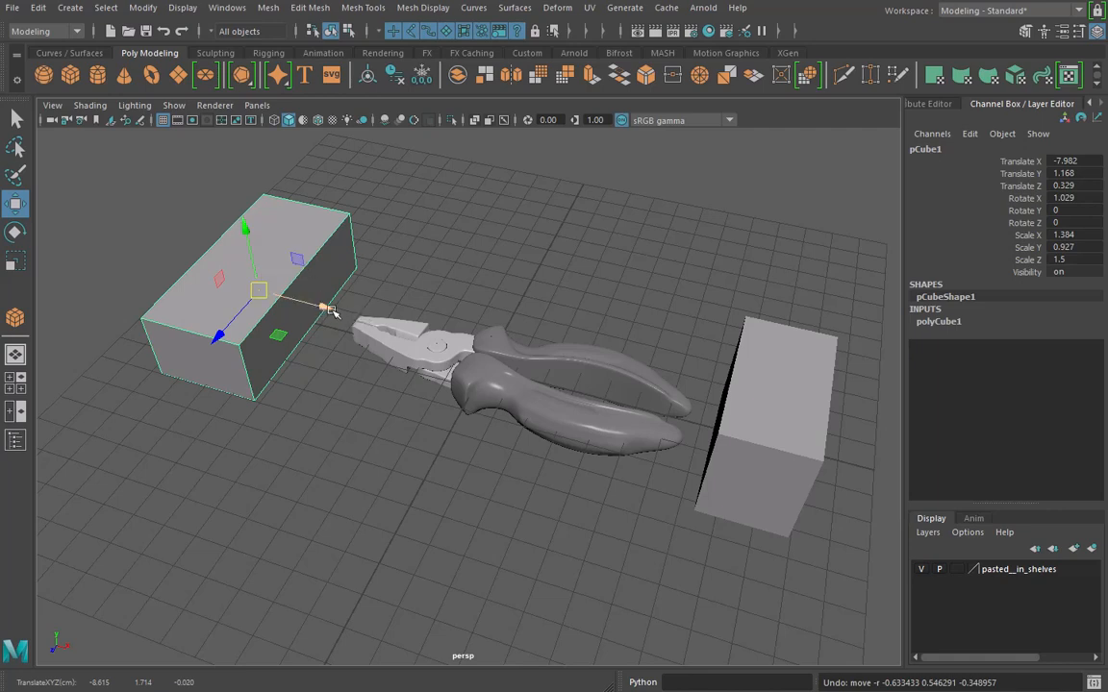
drag(297, 261, 305, 229)
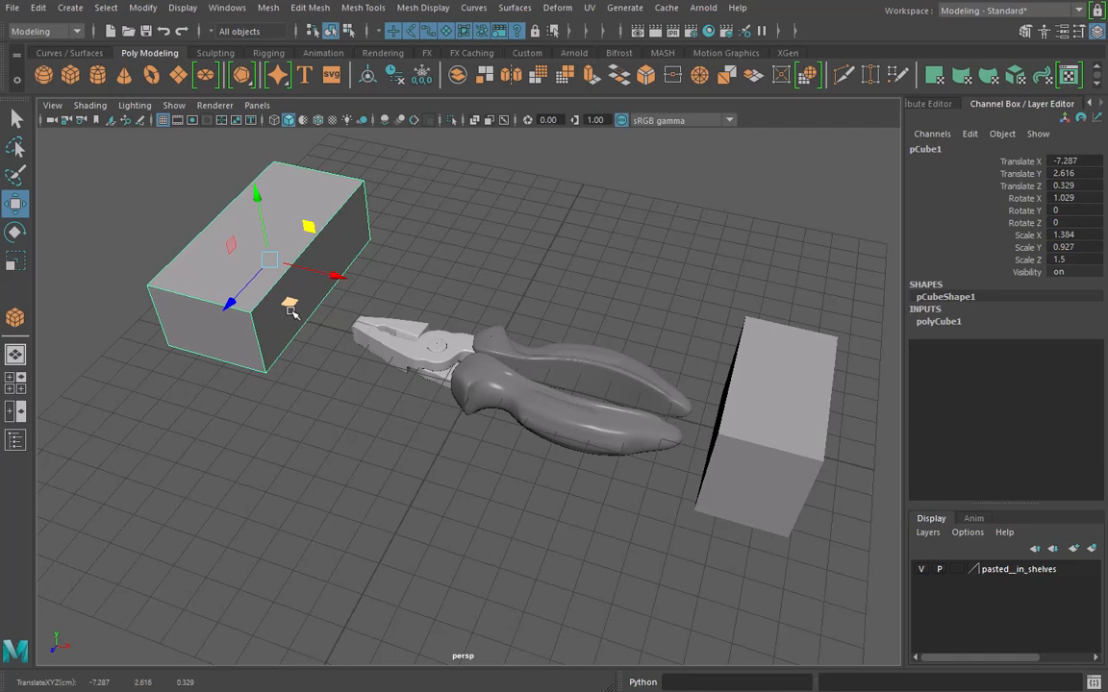
key(ctrl+z)
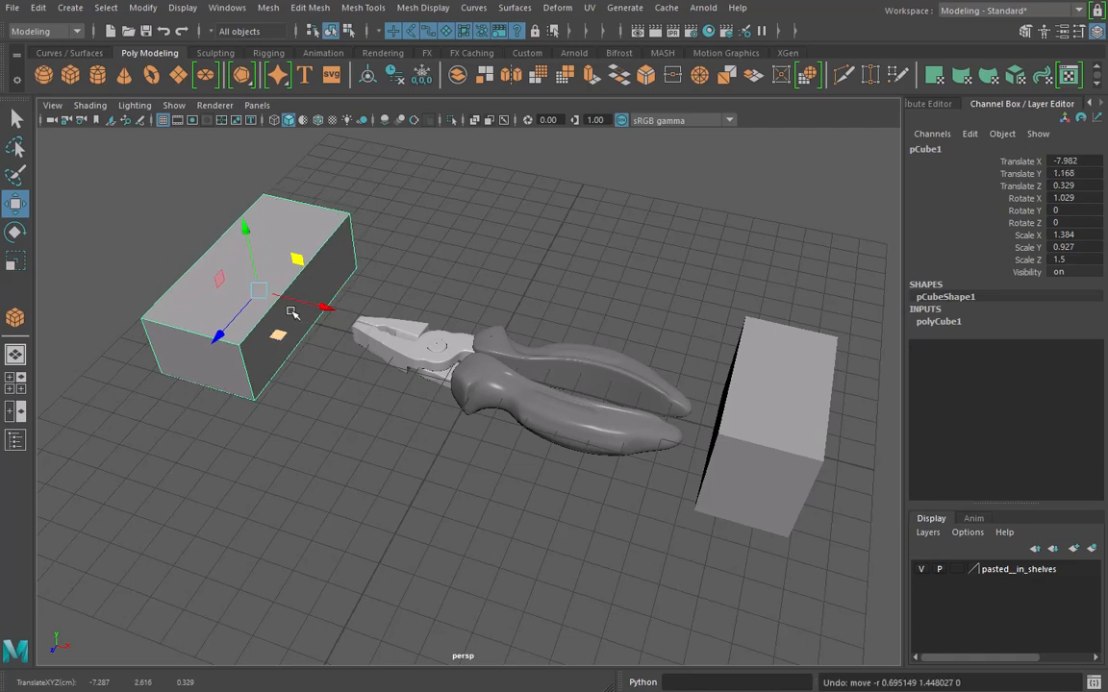
Rotate the pCube1 box about the X axis to about 1.773 degrees, and undo a trial free rotation
click(18, 233)
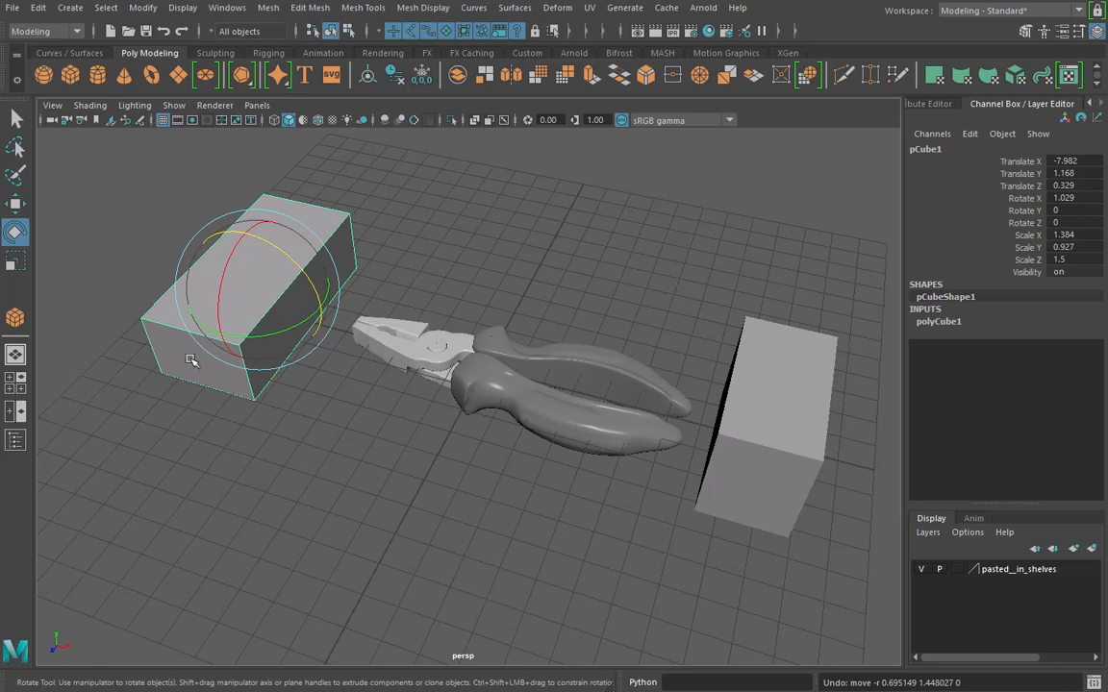
mouse_move(320, 370)
alt+mouse_down()
mouse_move(272, 371)
mouse_move(279, 324)
mouse_move(289, 346)
mouse_move(321, 358)
alt+mouse_up()
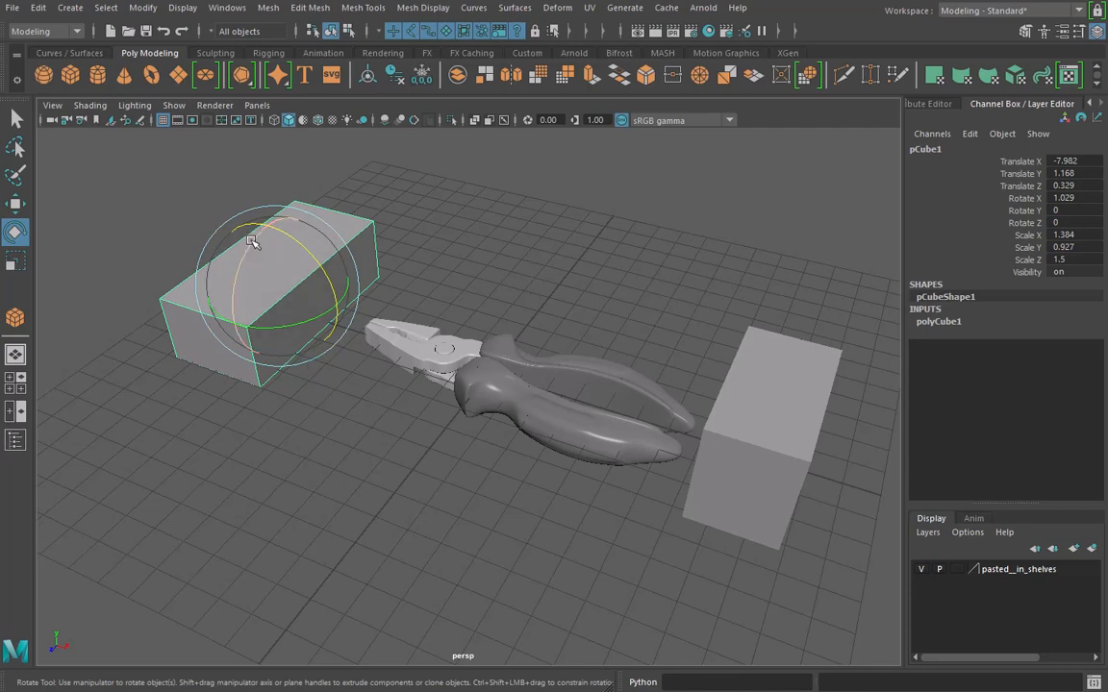
drag(250, 241, 300, 333)
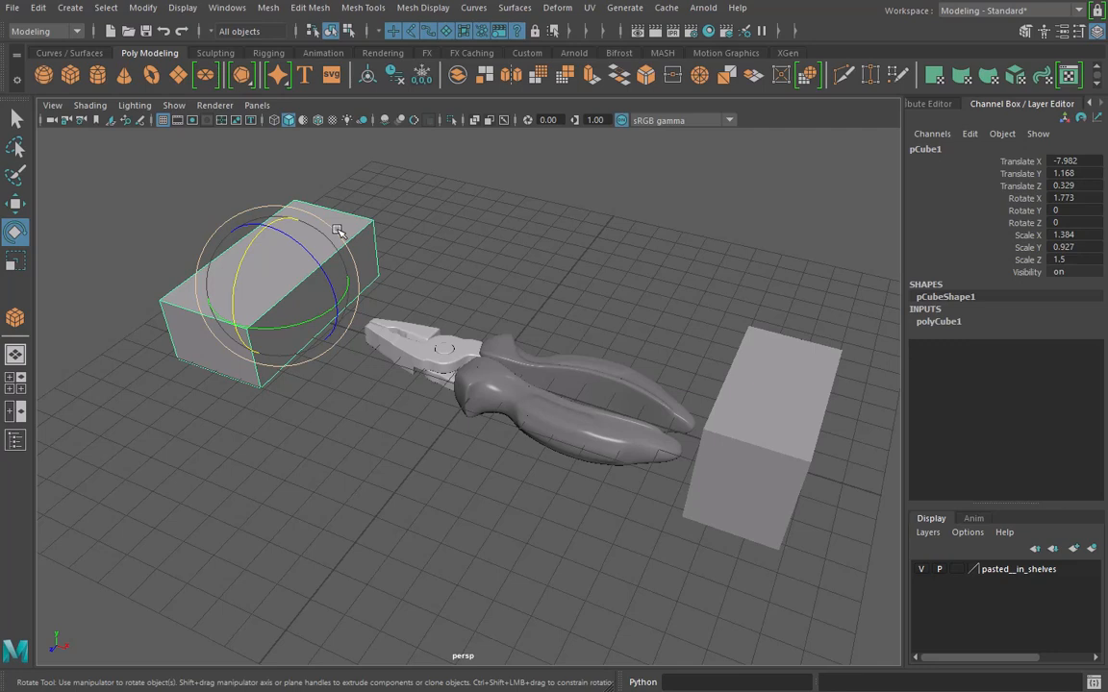
drag(338, 231, 327, 317)
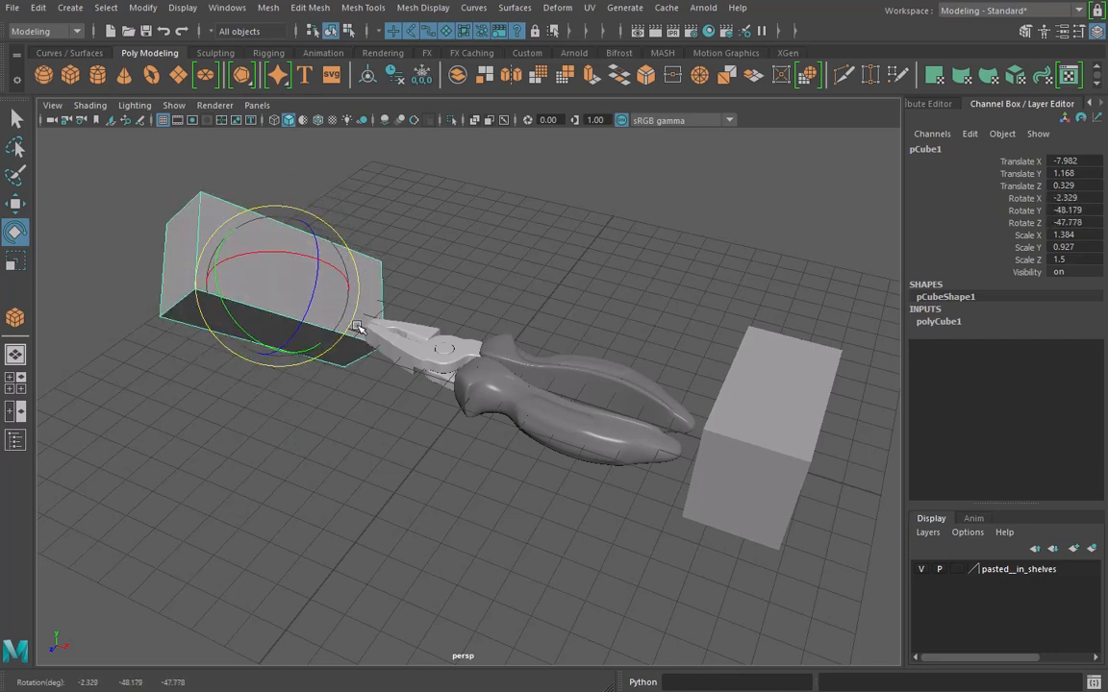
key(ctrl+z)
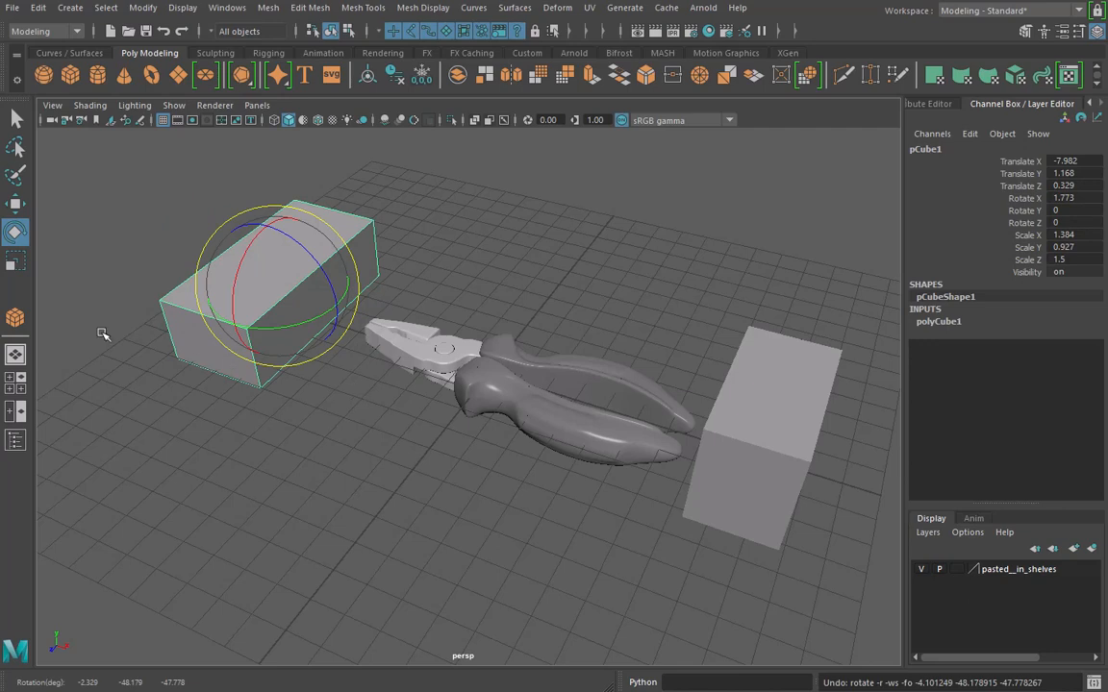
Scale the pCube1 box along individual axes and uniformly to about X 1.487, Y 0.763, Z 1.238
click(16, 260)
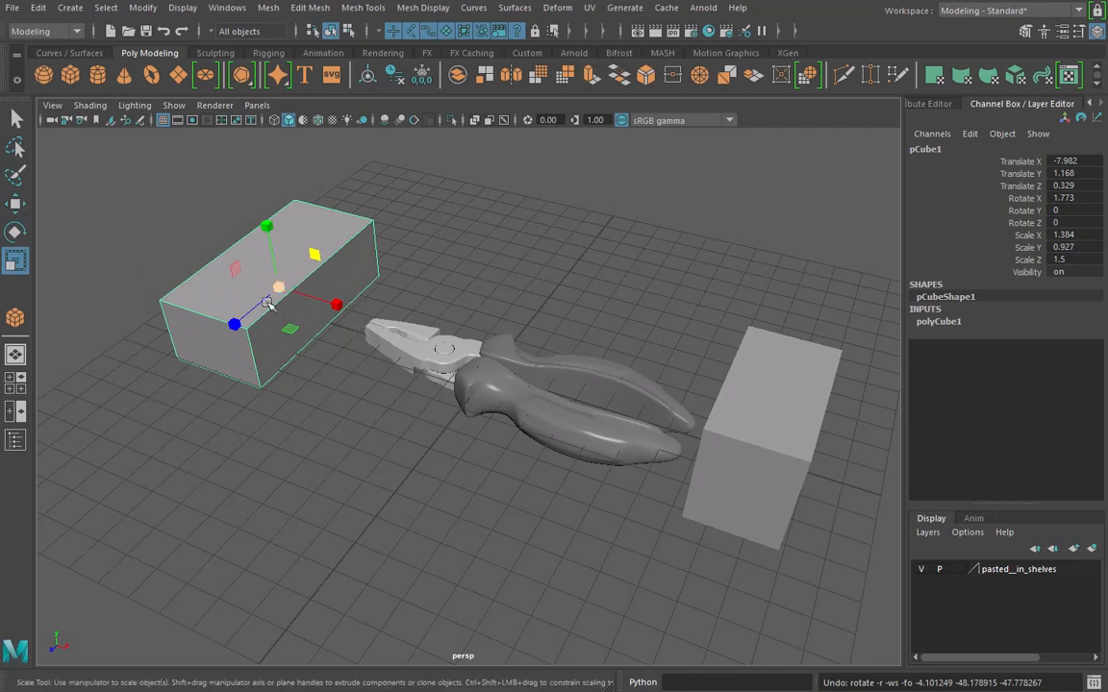
click(16, 204)
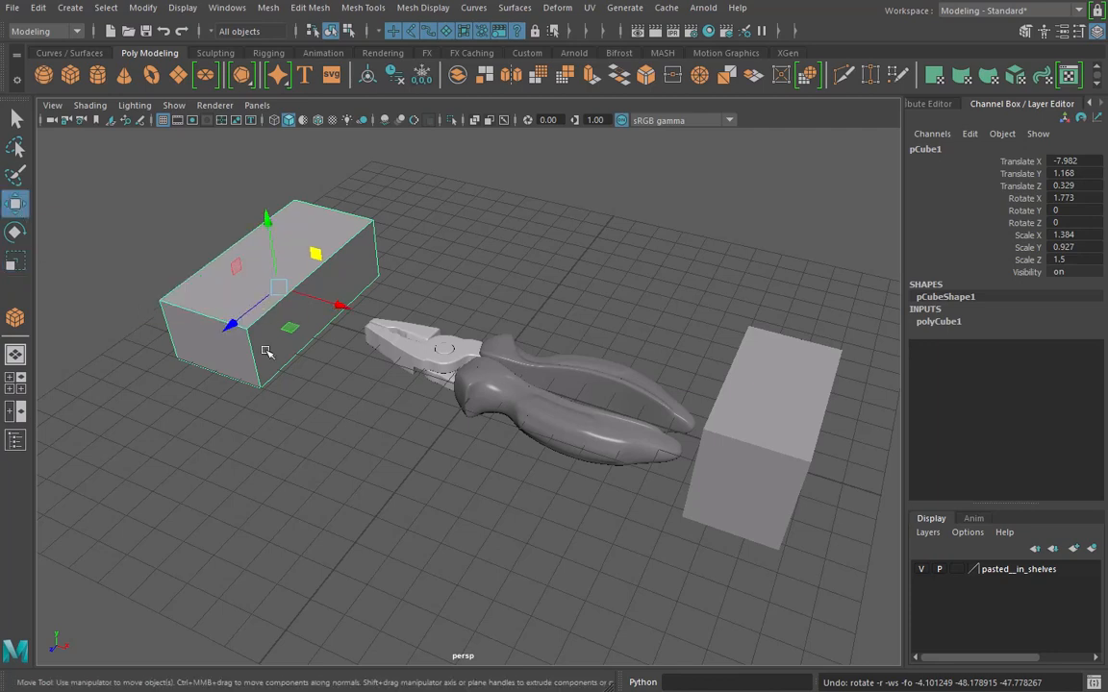
click(16, 260)
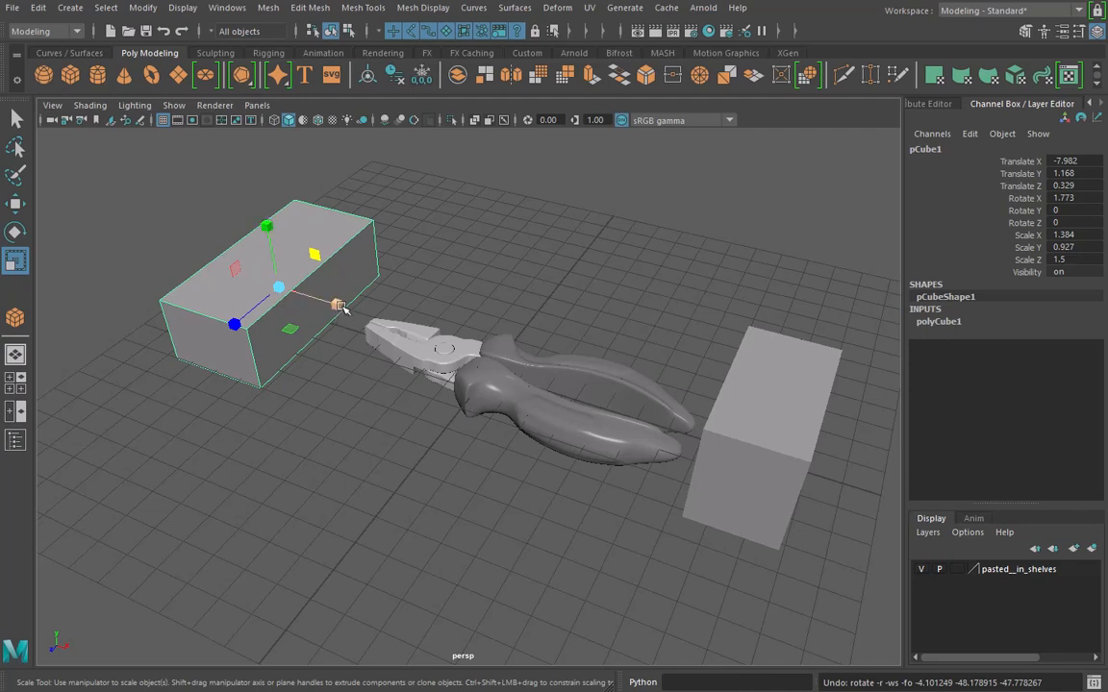
mouse_move(338, 304)
mouse_down()
mouse_move(391, 324)
mouse_move(355, 307)
mouse_up()
mouse_move(260, 227)
mouse_down()
mouse_move(250, 148)
mouse_move(267, 235)
mouse_up()
mouse_move(235, 324)
mouse_down()
mouse_move(209, 348)
mouse_move(234, 324)
mouse_up()
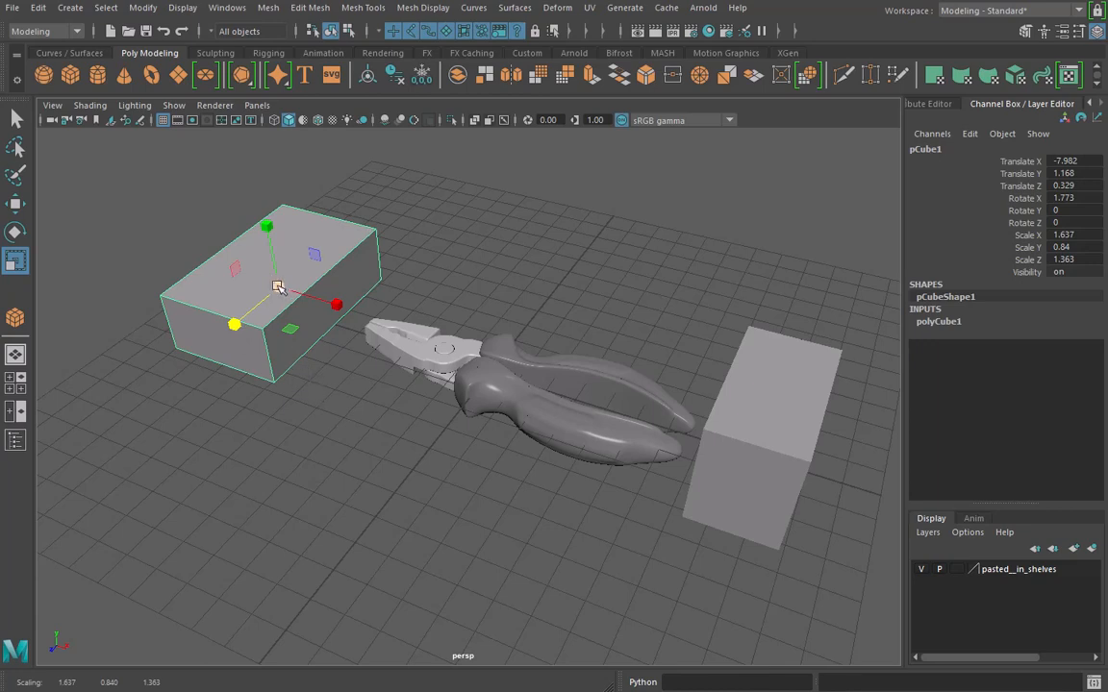
drag(277, 288, 269, 319)
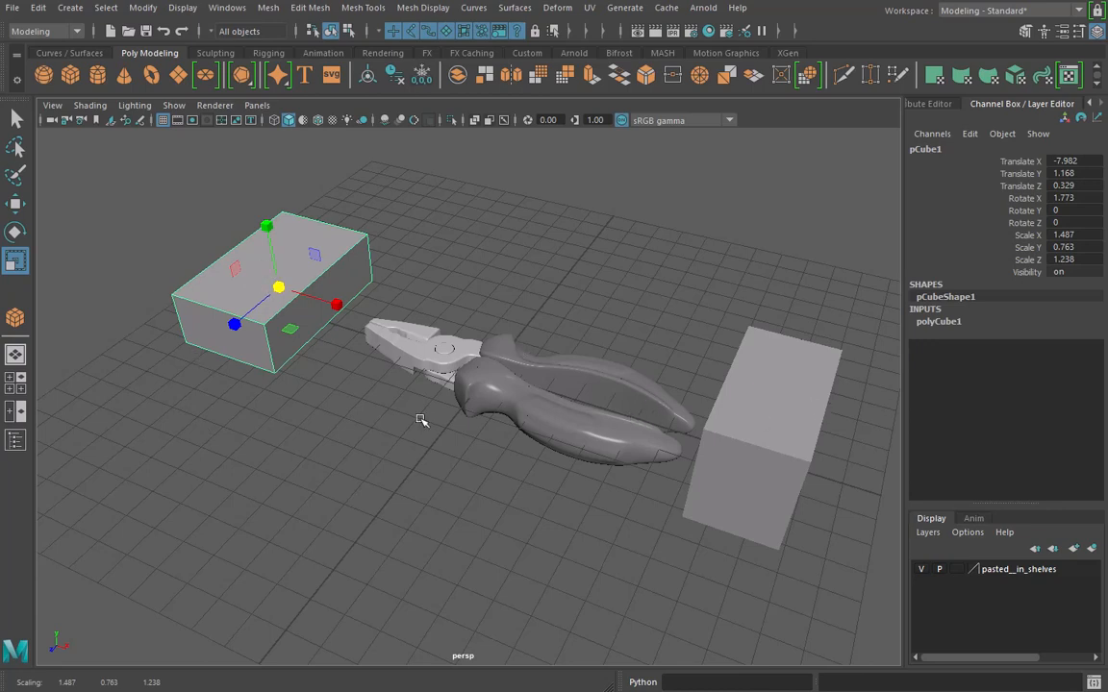
Move both boxes together along Y and X, bringing pCube2 to about X 9.086, Y 2.096
click(15, 205)
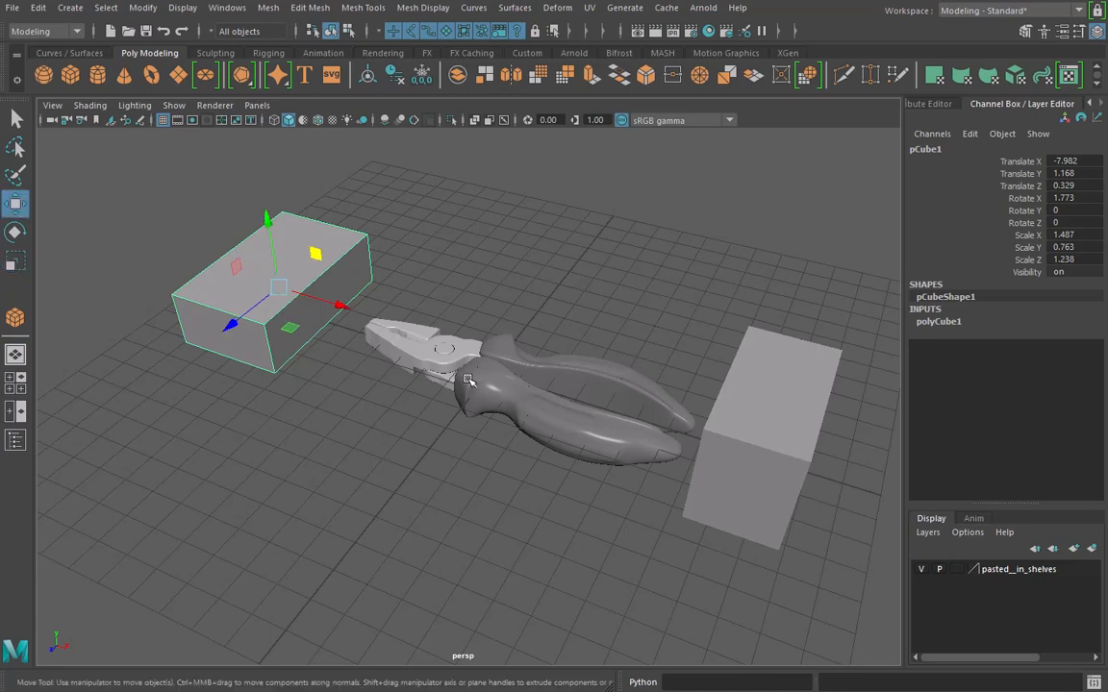
shift+click(754, 401)
mouse_move(781, 375)
mouse_down()
mouse_move(811, 198)
mouse_move(759, 440)
mouse_move(791, 297)
mouse_move(776, 397)
mouse_up()
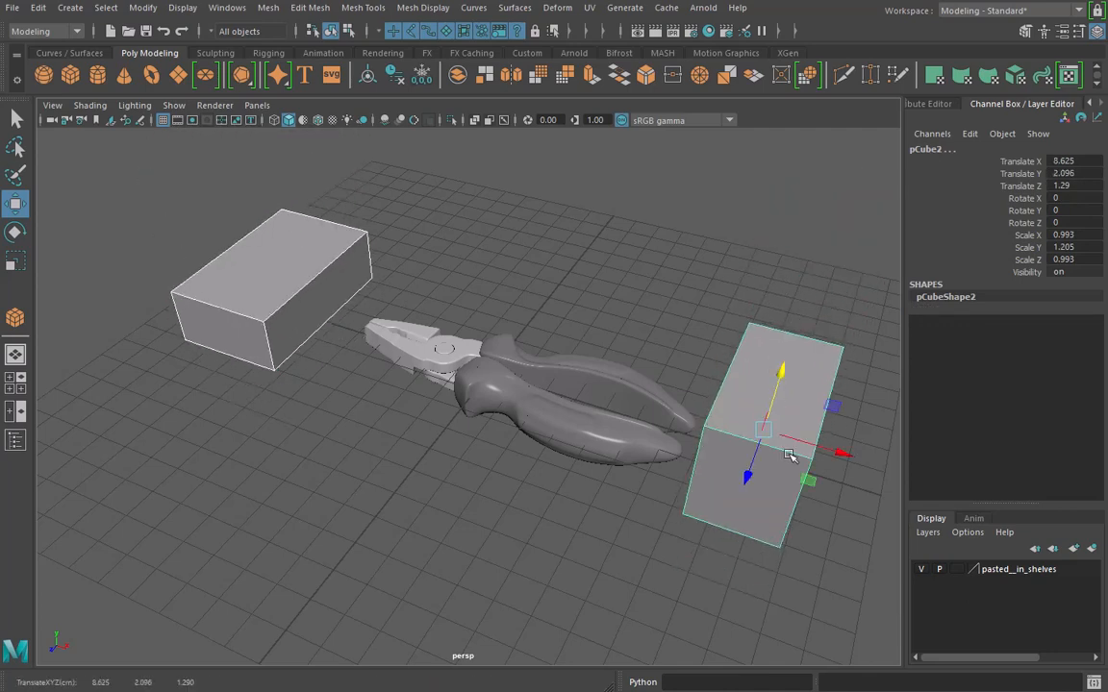
drag(846, 457, 852, 512)
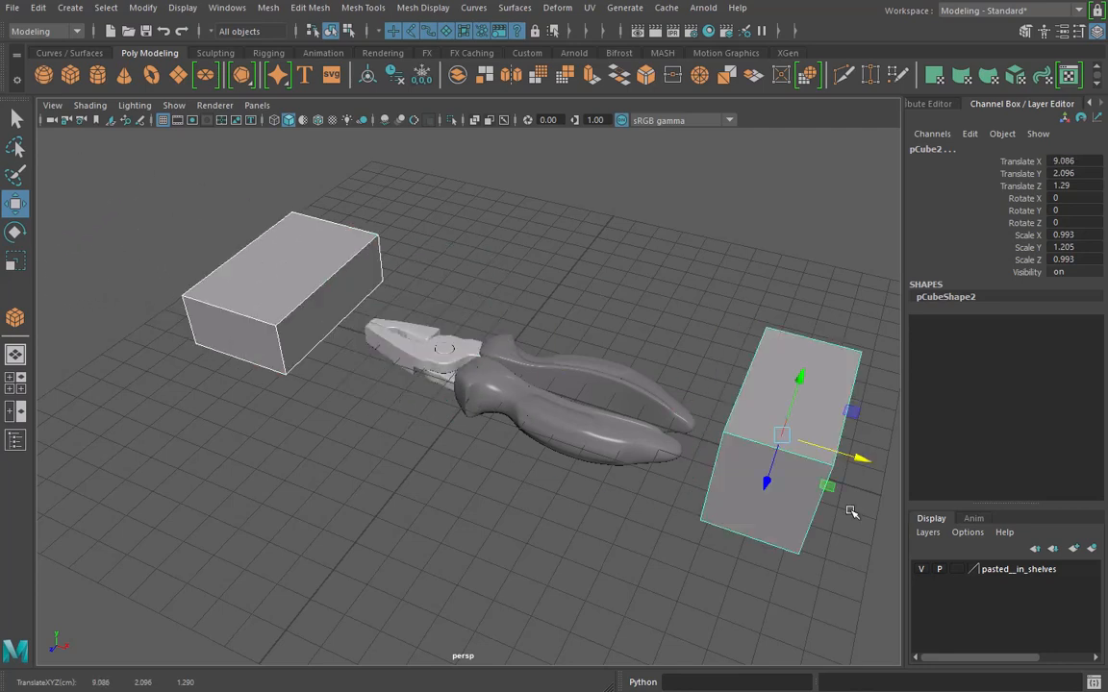
Reselect both boxes and try rotating them together about 13 degrees around Z, undoing the rotation
click(304, 494)
click(285, 312)
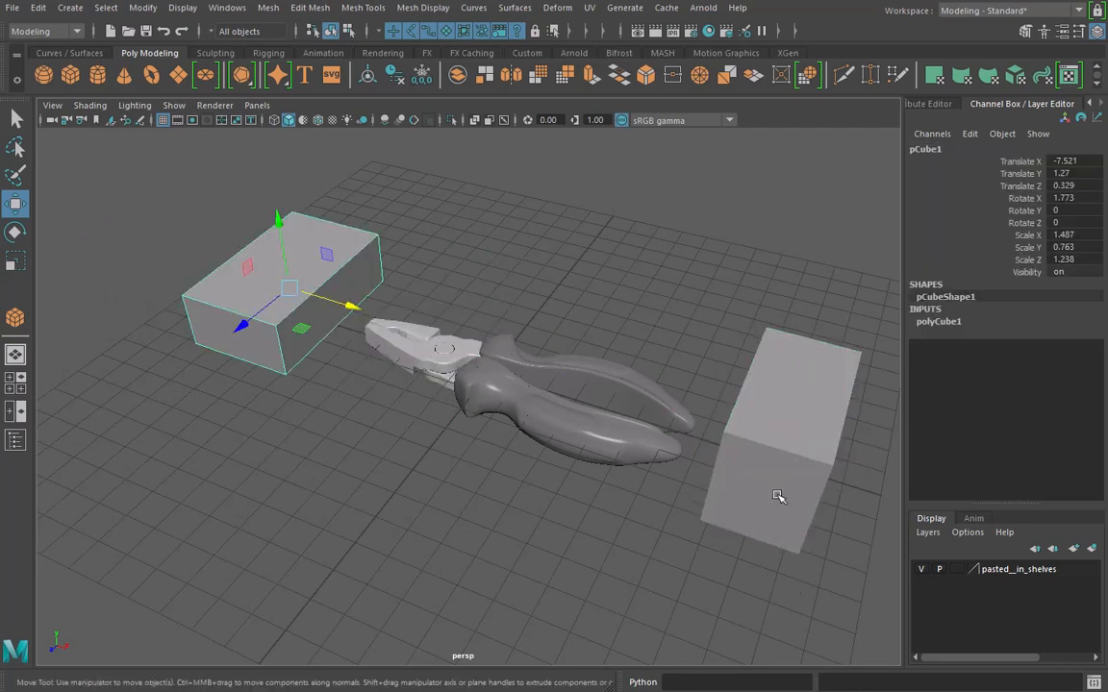
click(779, 498)
click(14, 232)
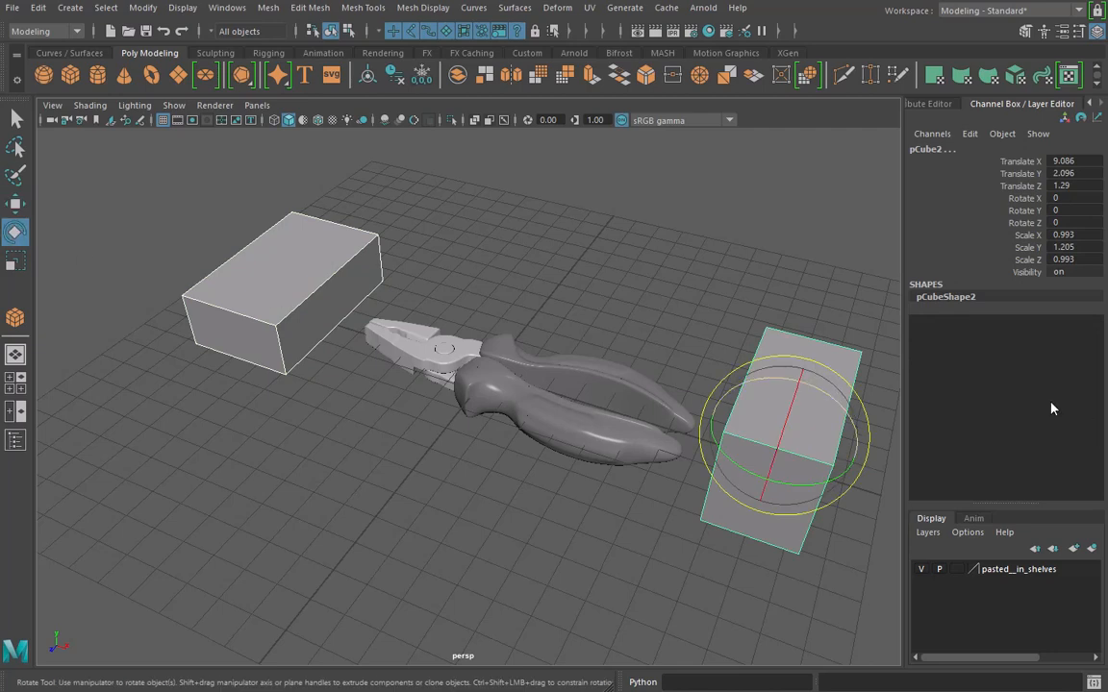
drag(817, 386, 726, 477)
key(ctrl+z)
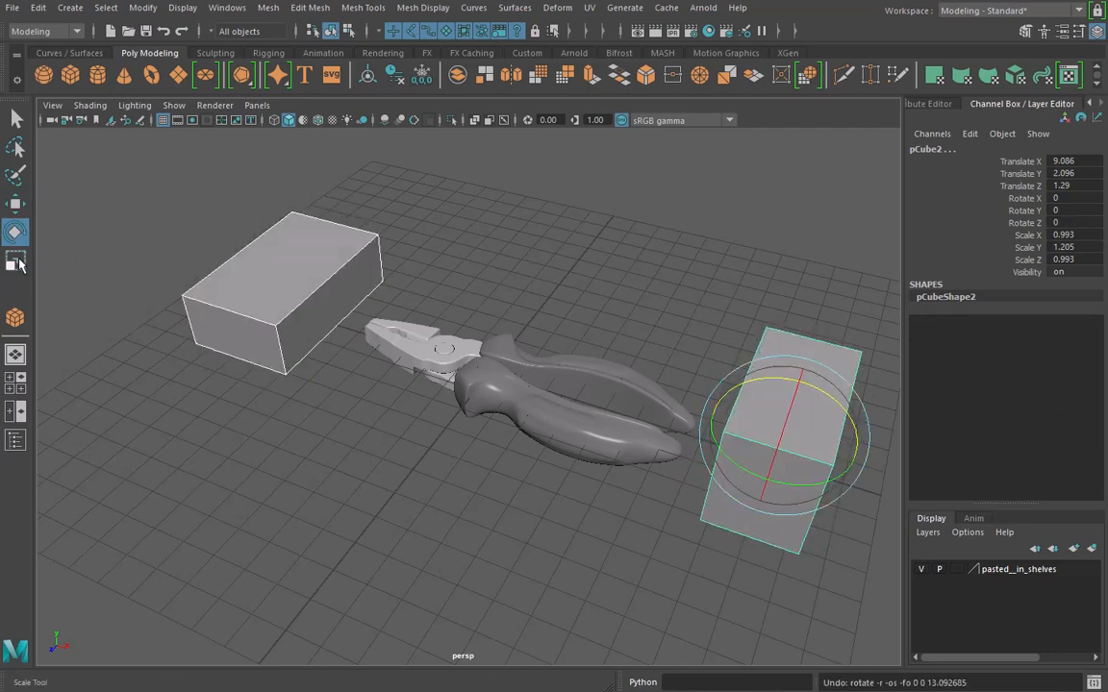
Scale both boxes together along X, widening pCube2 to an X scale of about 1.115
key(r)
mouse_move(864, 466)
mouse_down()
mouse_move(896, 471)
mouse_move(851, 459)
mouse_move(860, 469)
mouse_up()
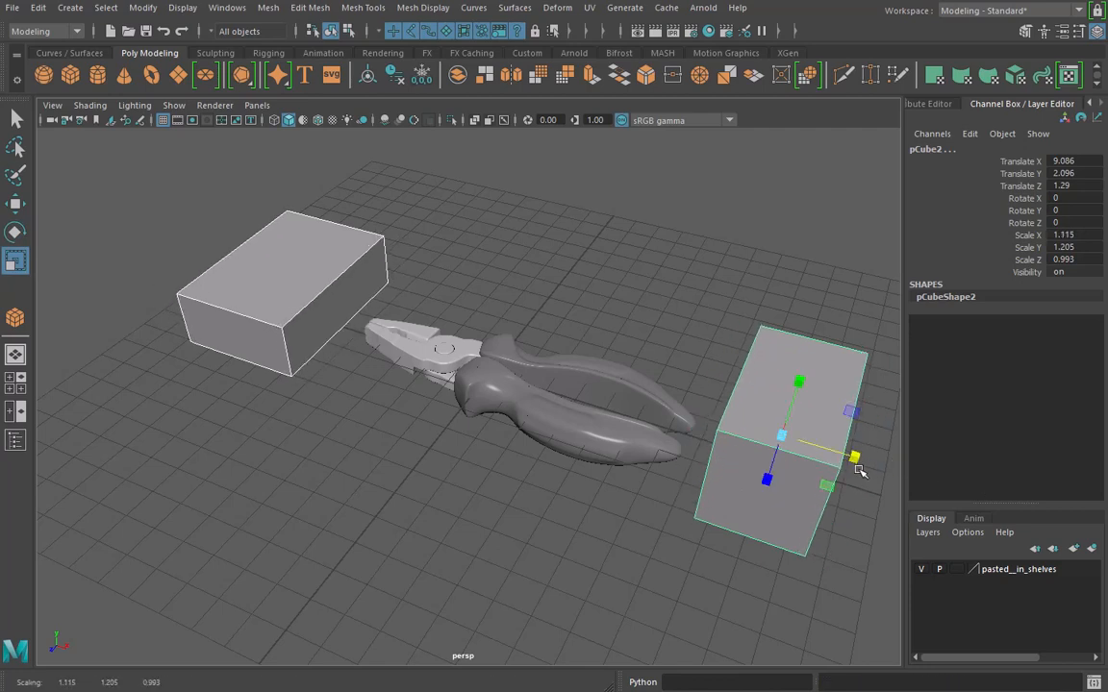